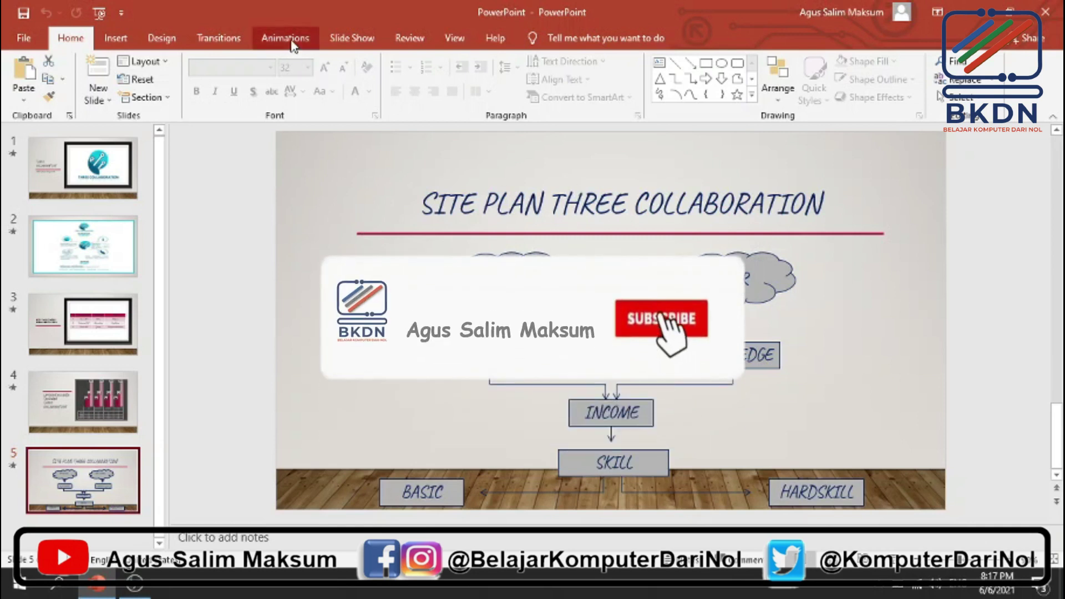
Step: Show the Animations ribbon and its Animation Pane, which lists no animations for slide 5
click(286, 38)
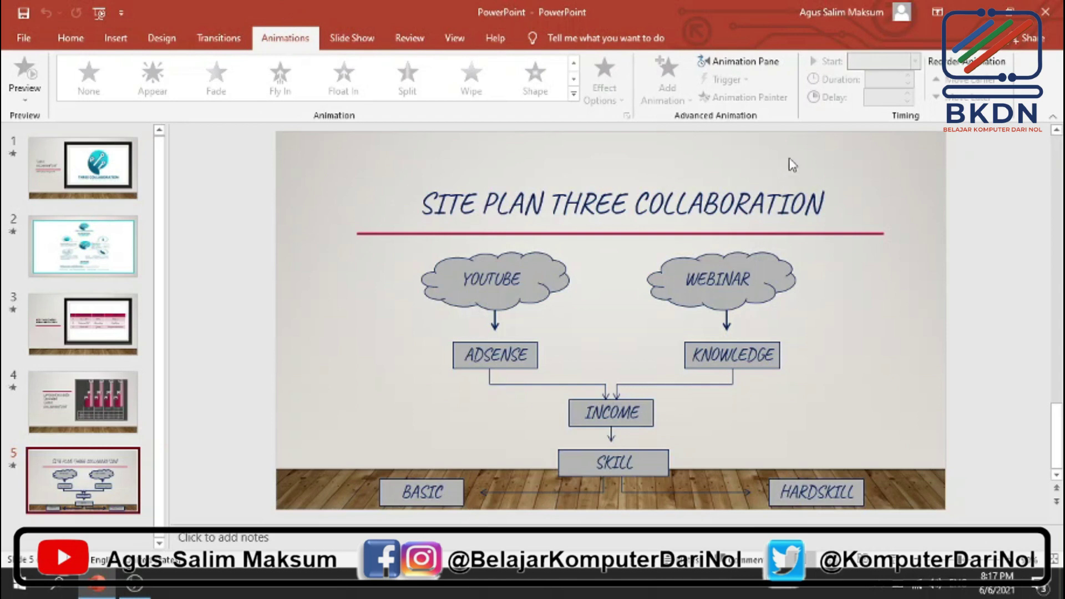
click(742, 64)
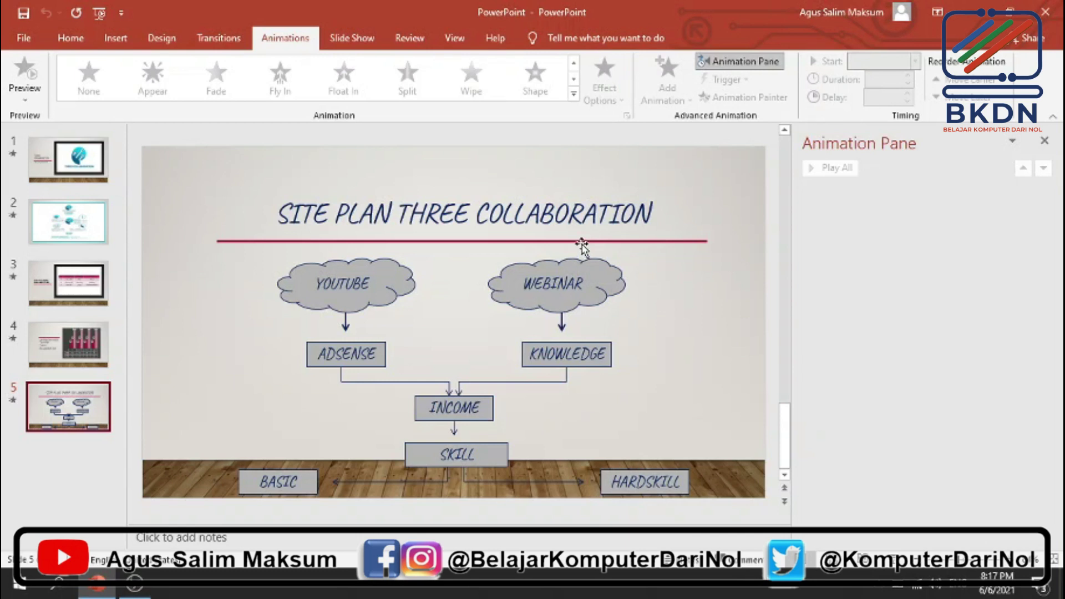
Step: Select the SITE PLAN THREE COLLABORATION title and open the Add Animation effects gallery
click(348, 204)
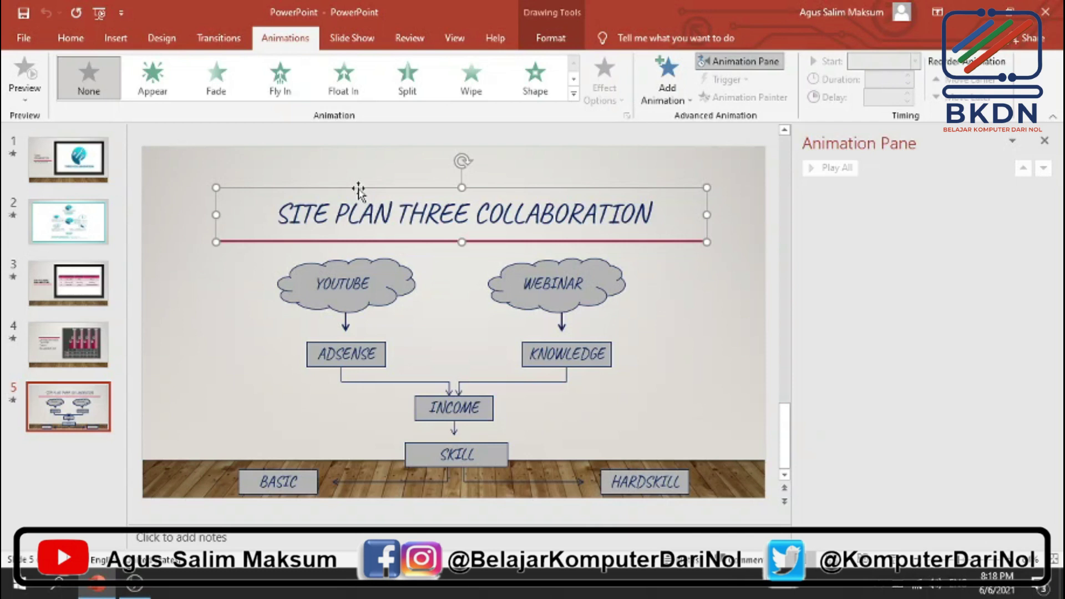
click(680, 102)
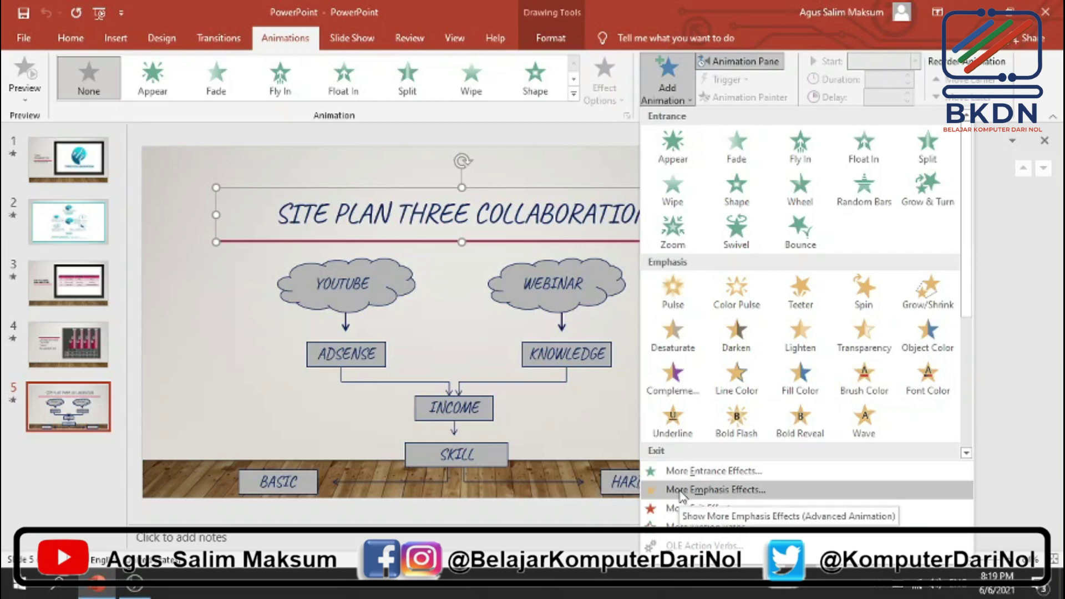
Step: Close and reopen the Add Animation gallery, then choose More Emphasis Effects
click(224, 331)
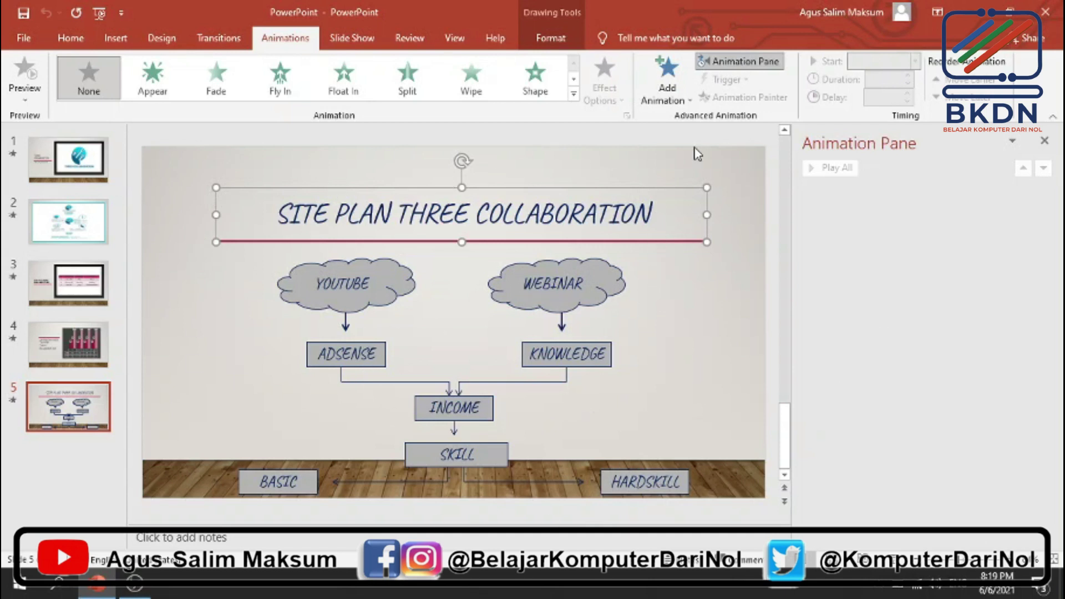
click(672, 102)
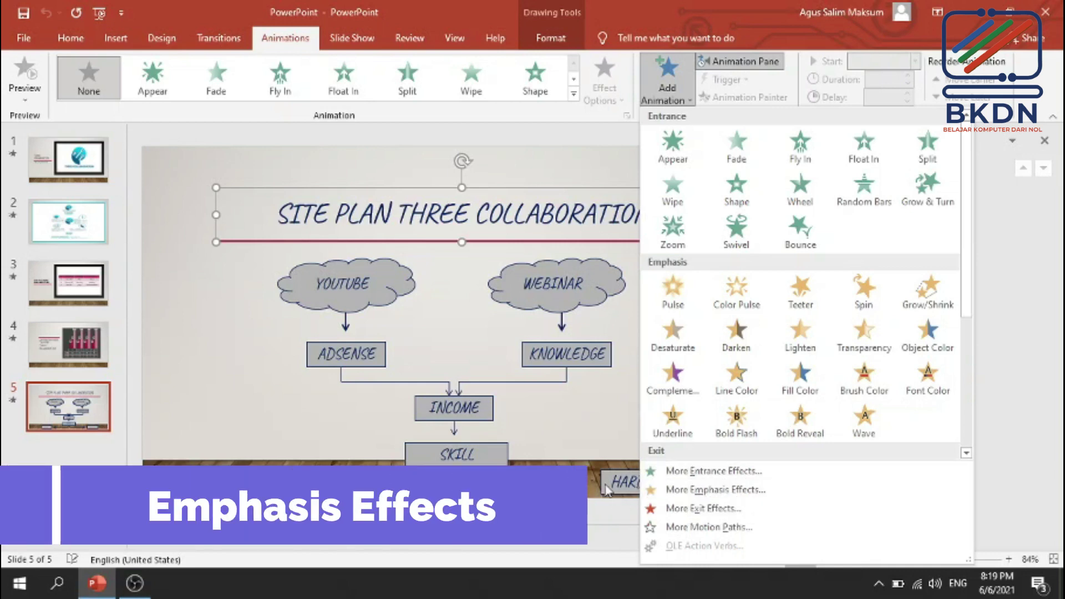
click(716, 490)
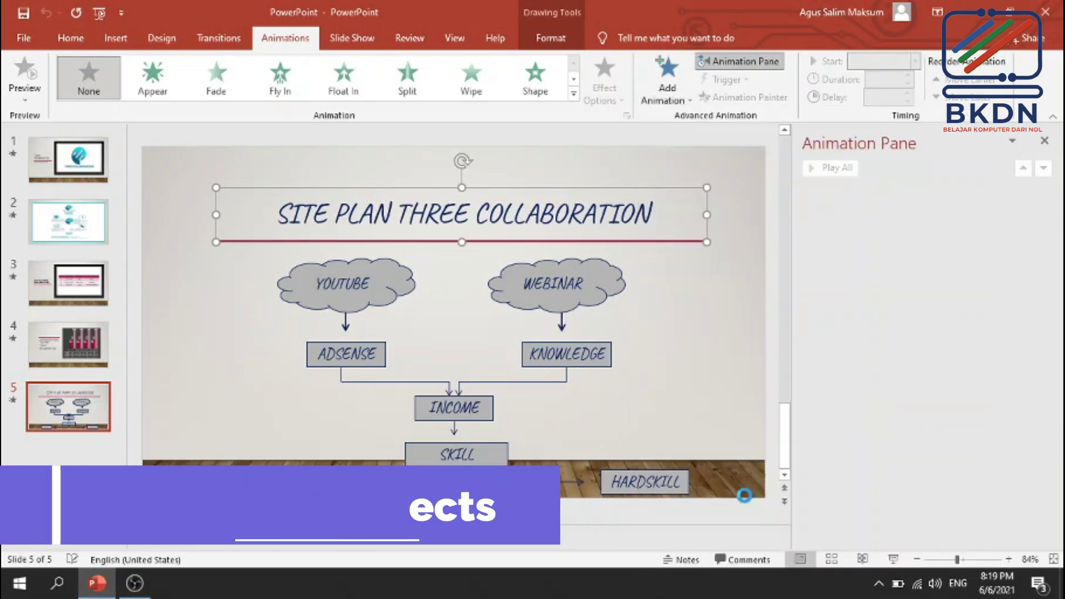
Step: Preview Spin and Shimmer emphasis on the title, then cancel the Add Emphasis Effect dialog
drag(716, 128, 822, 116)
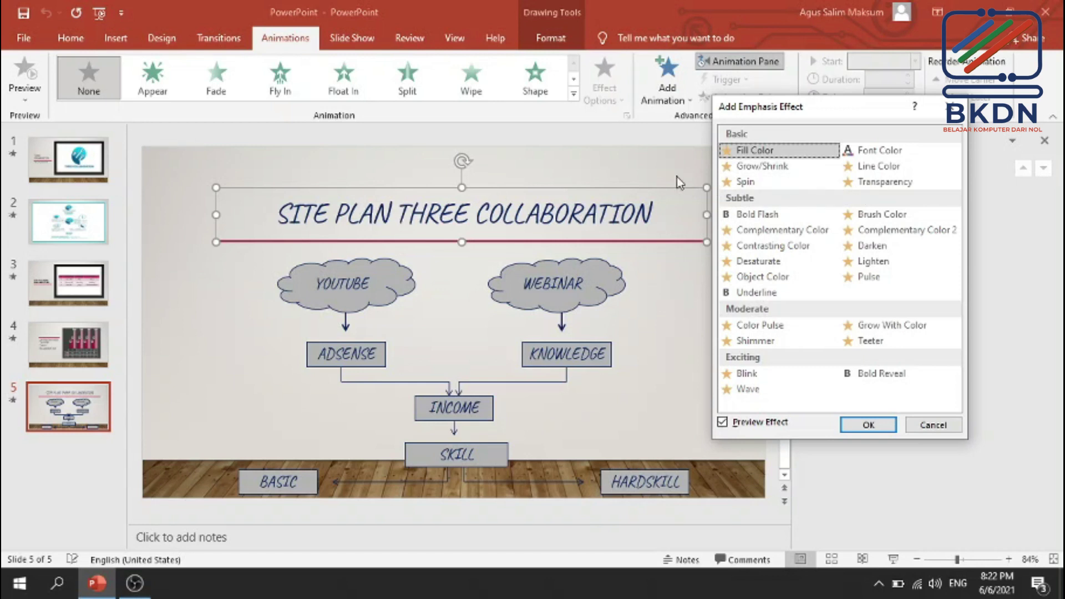
click(746, 184)
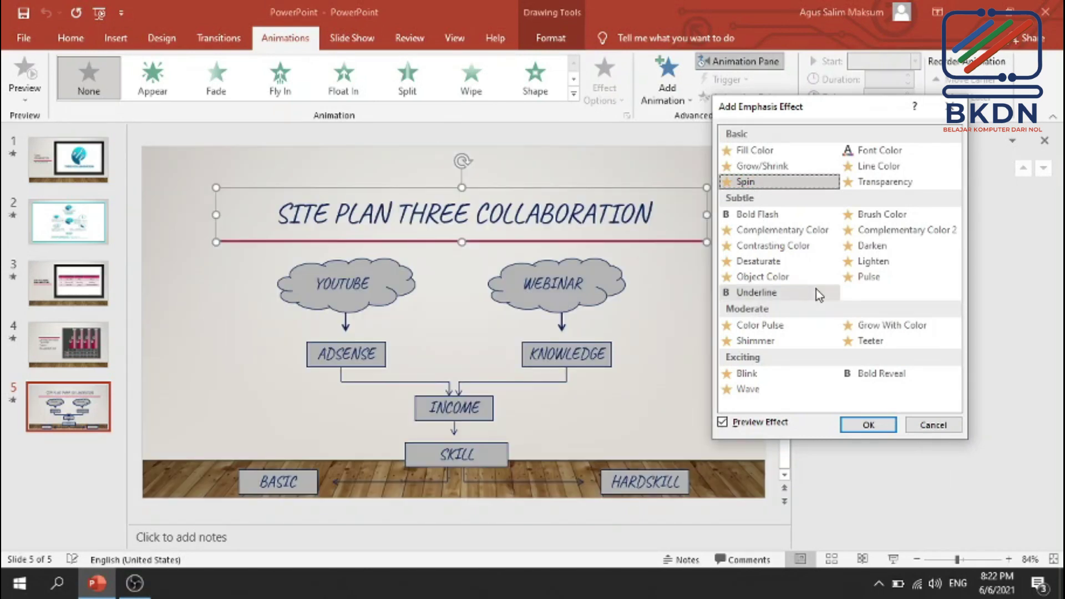
click(757, 340)
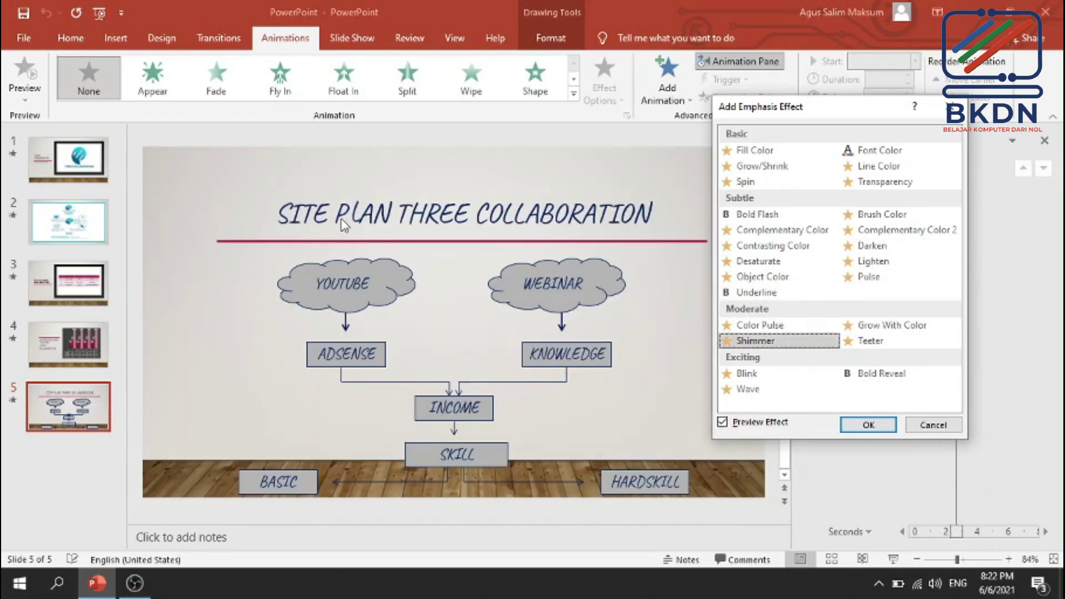
click(933, 425)
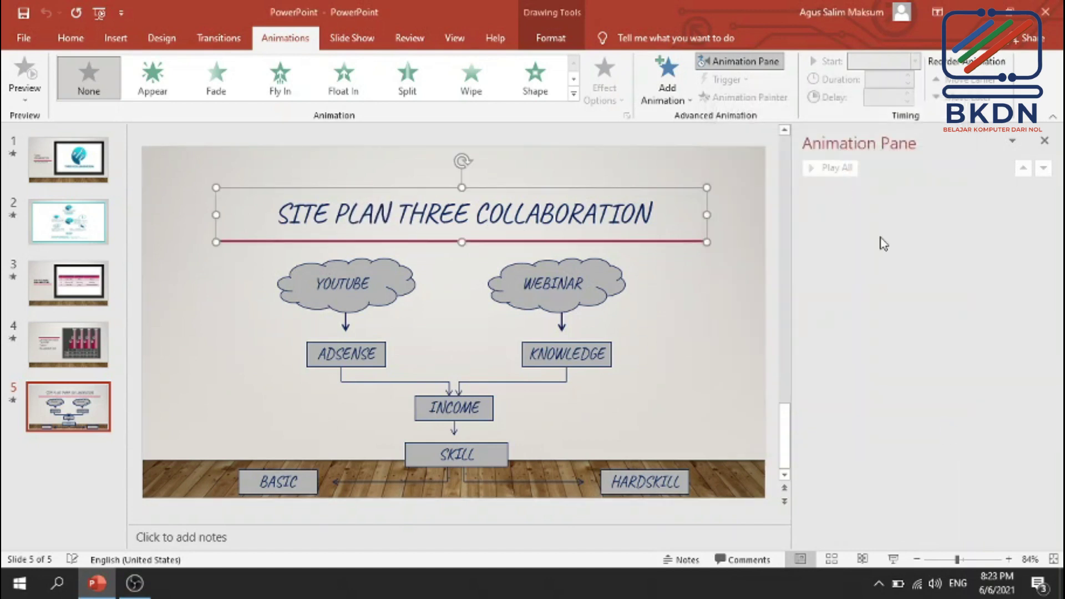
Step: Preview Fade, Spinner, Float Up and Contract exits on the title, cancel, and reopen Add Animation
click(666, 84)
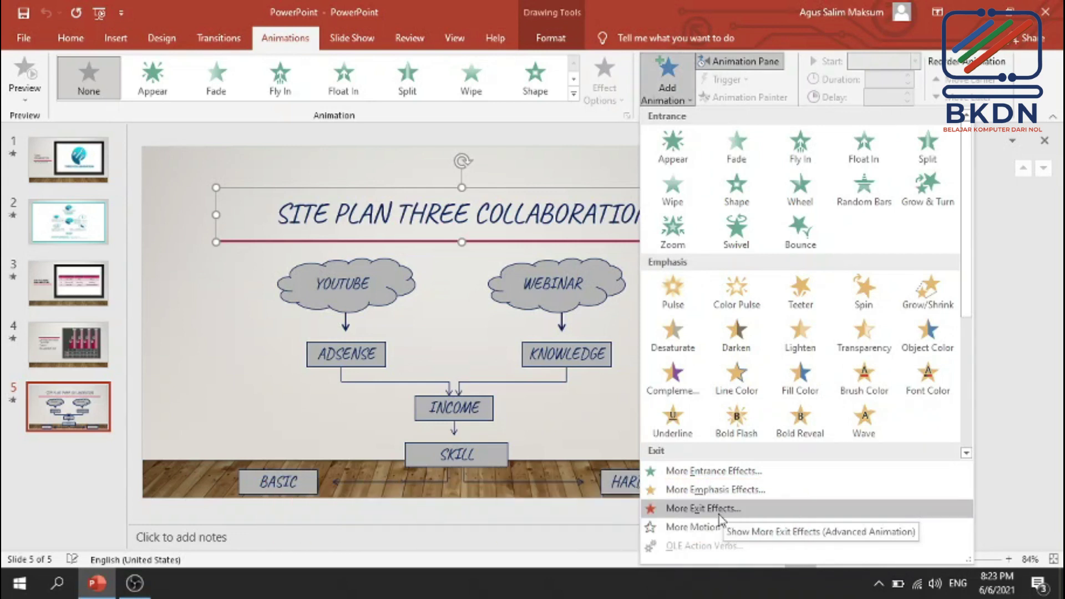
click(720, 509)
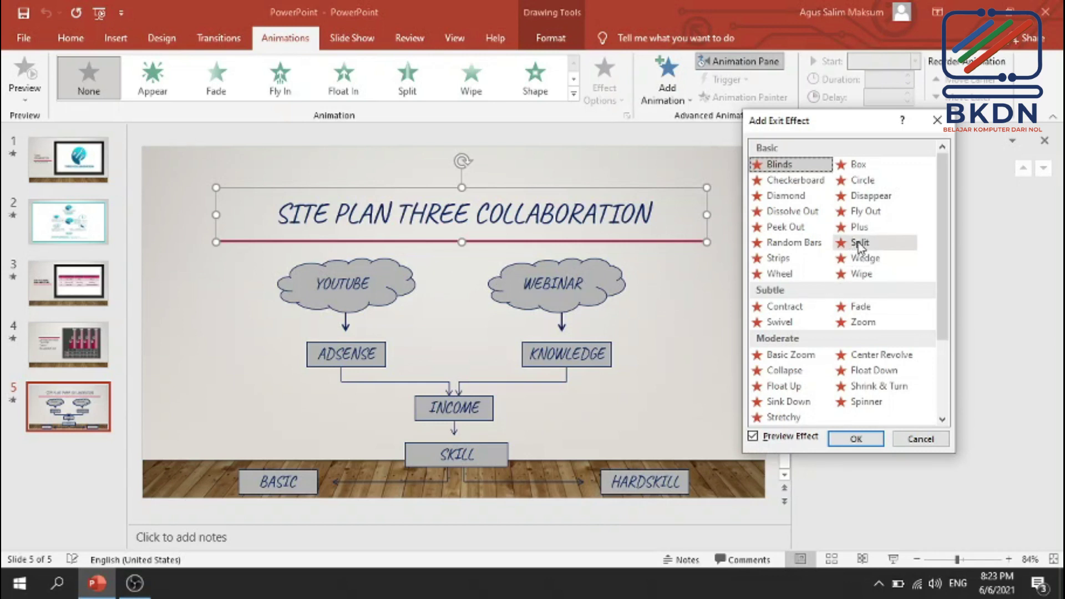
click(859, 312)
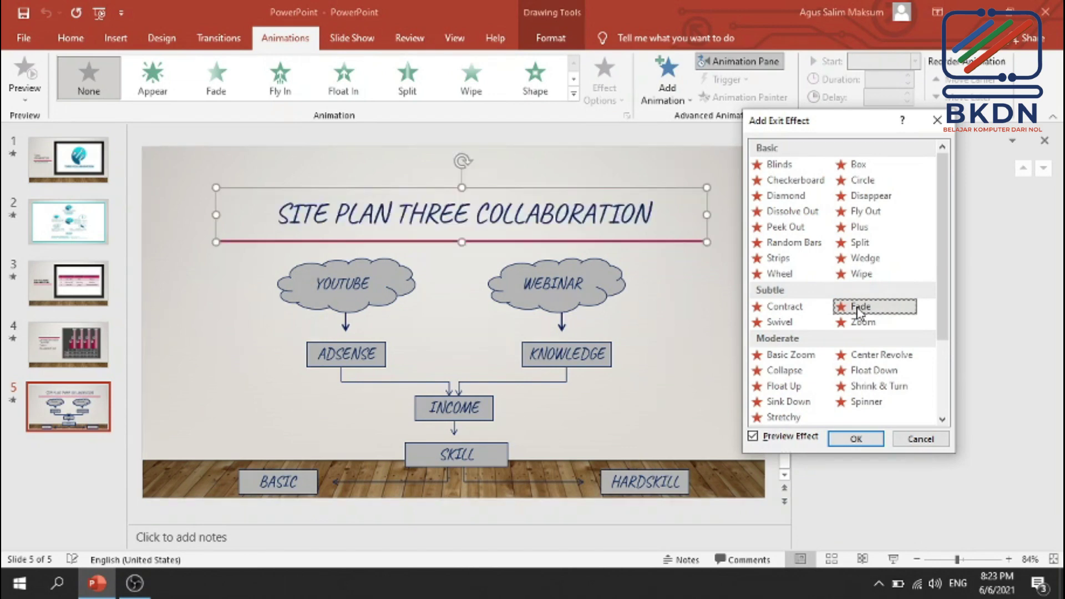
click(866, 402)
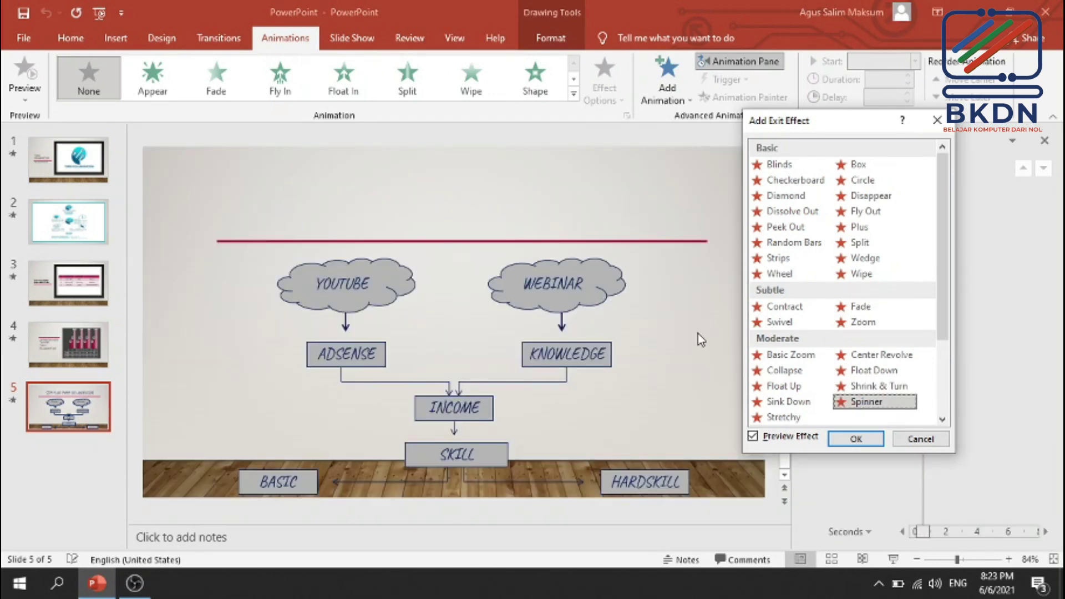
click(793, 390)
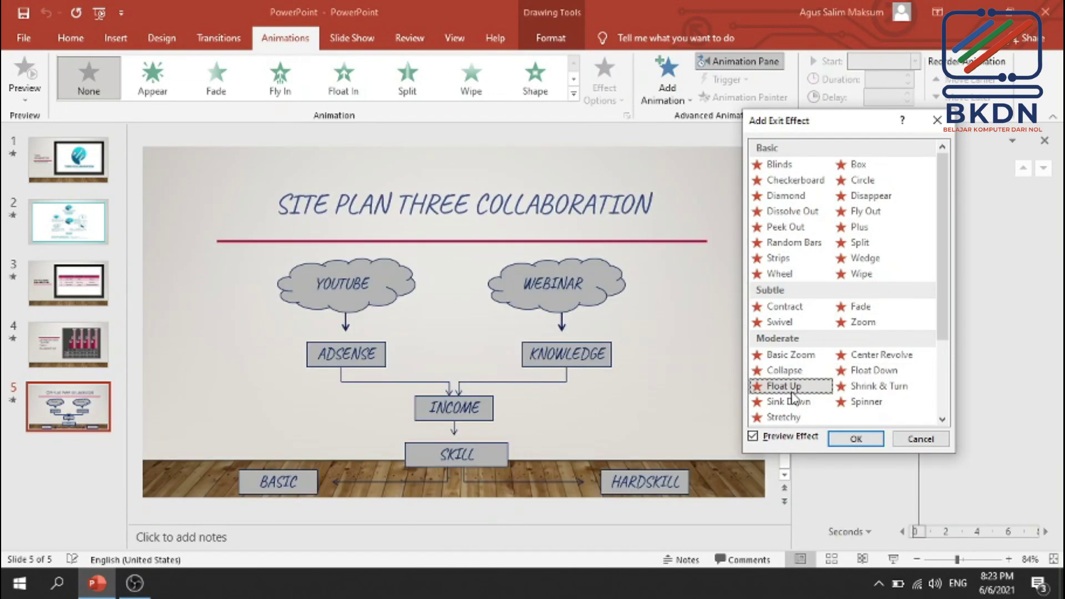
click(788, 311)
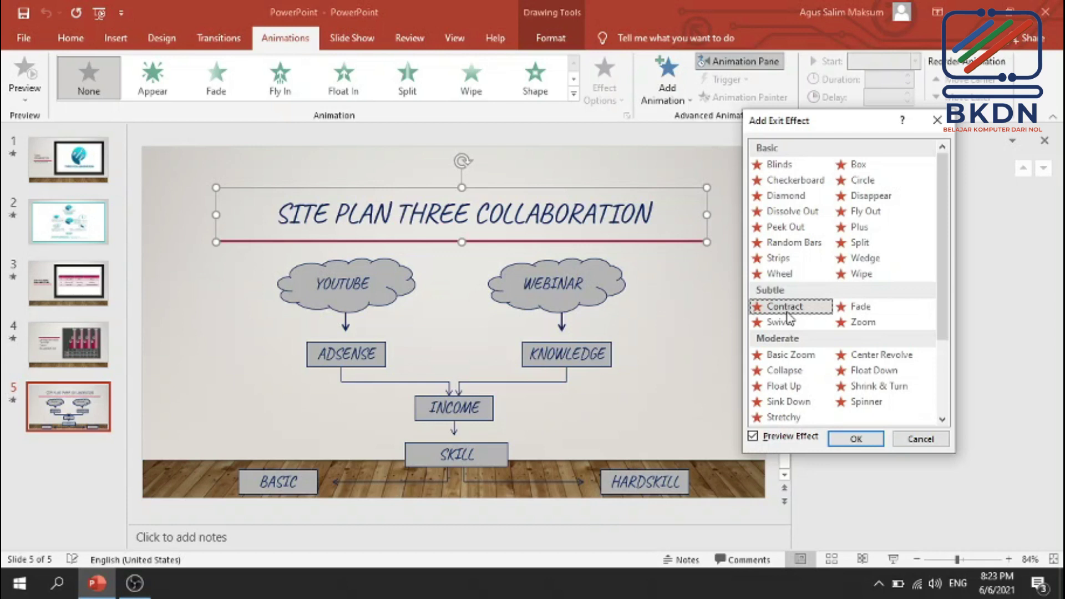
click(921, 439)
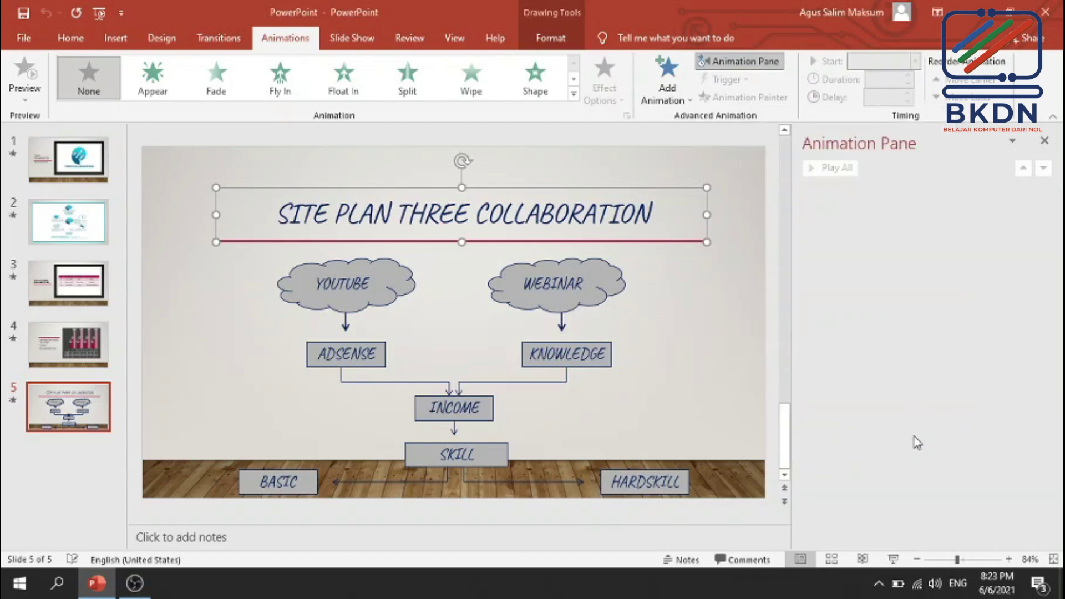
click(668, 92)
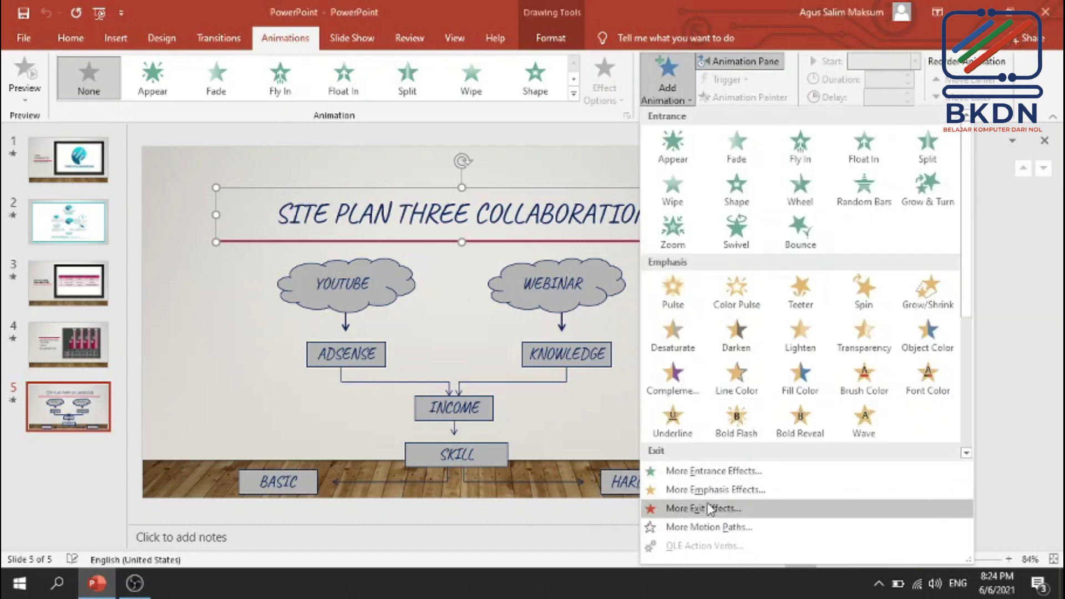
Step: Preview Spiral Right, Zigzag and Curved X motion paths on the title, then dismiss without adding
click(702, 528)
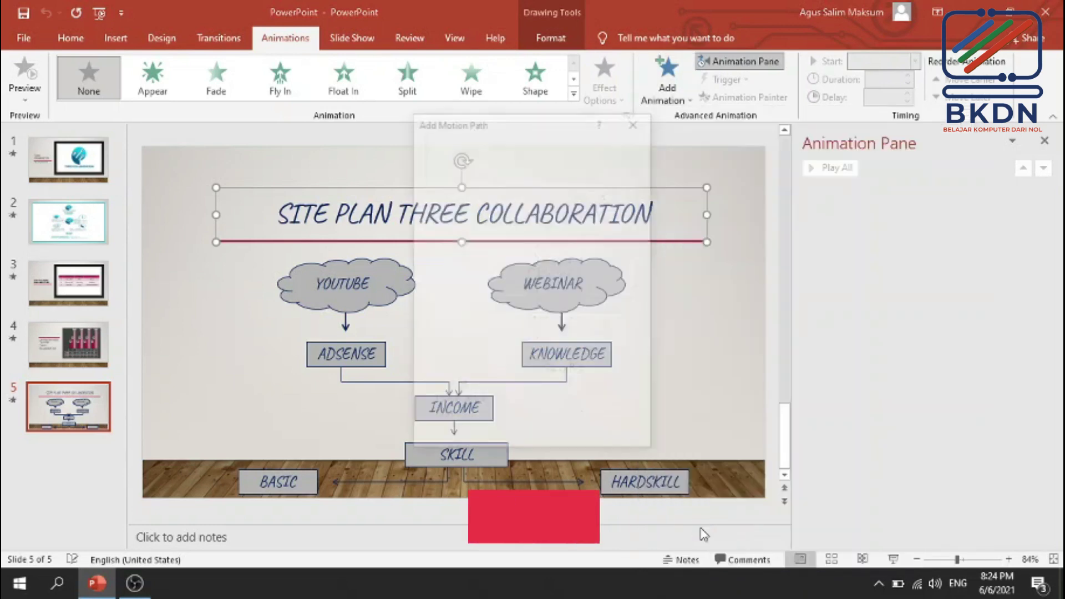
drag(536, 130, 847, 126)
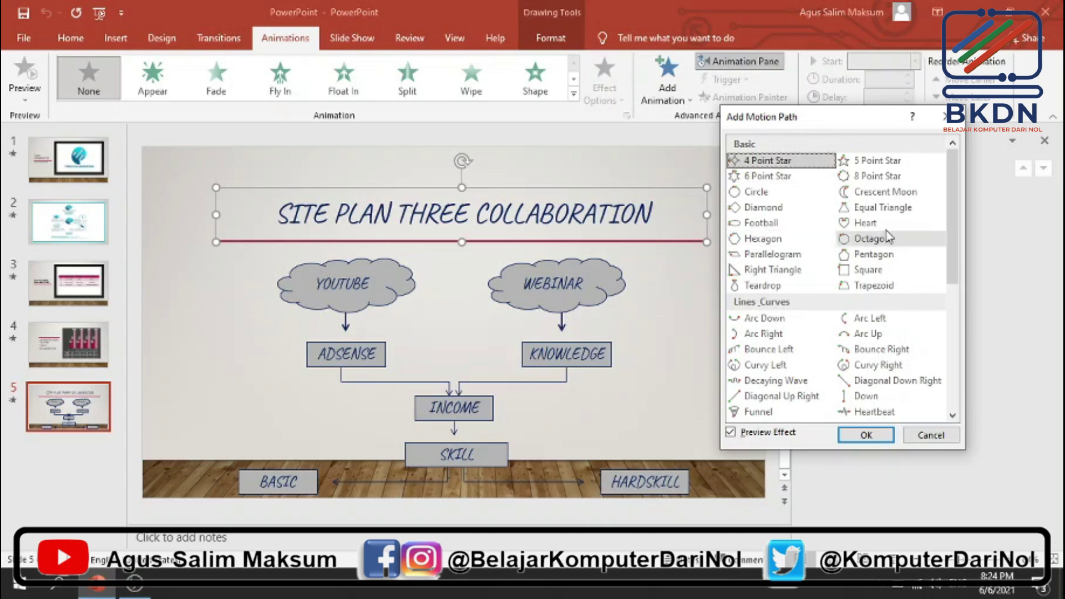
drag(949, 197, 943, 258)
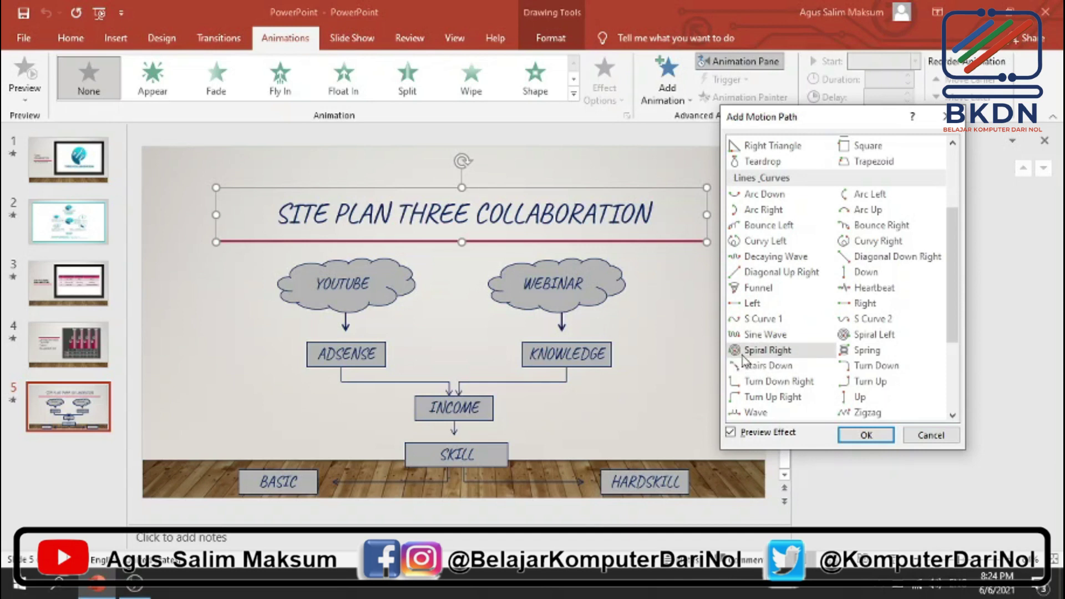
click(761, 350)
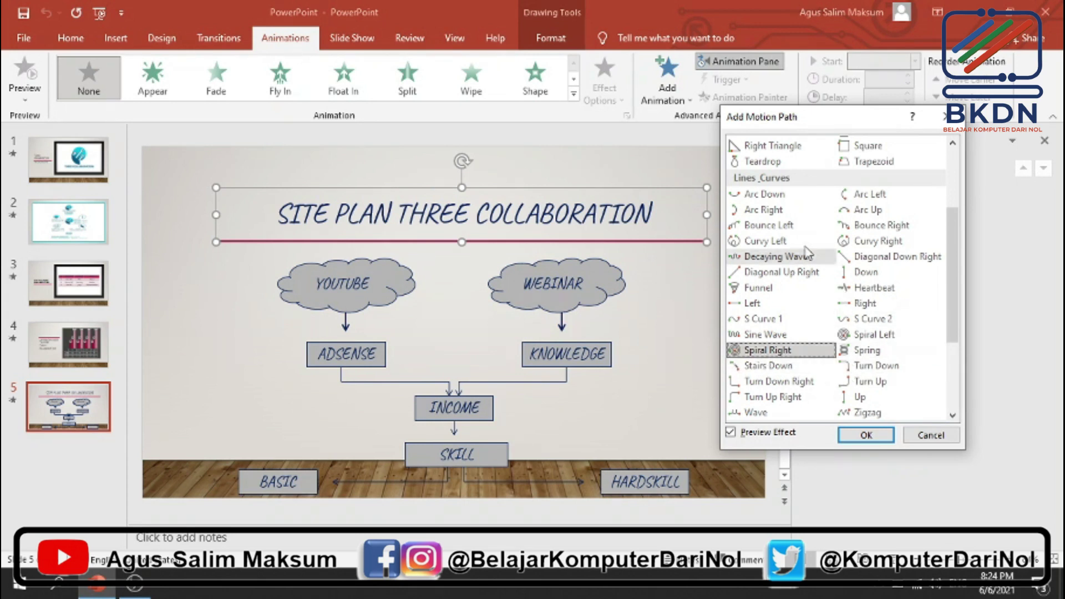
click(860, 415)
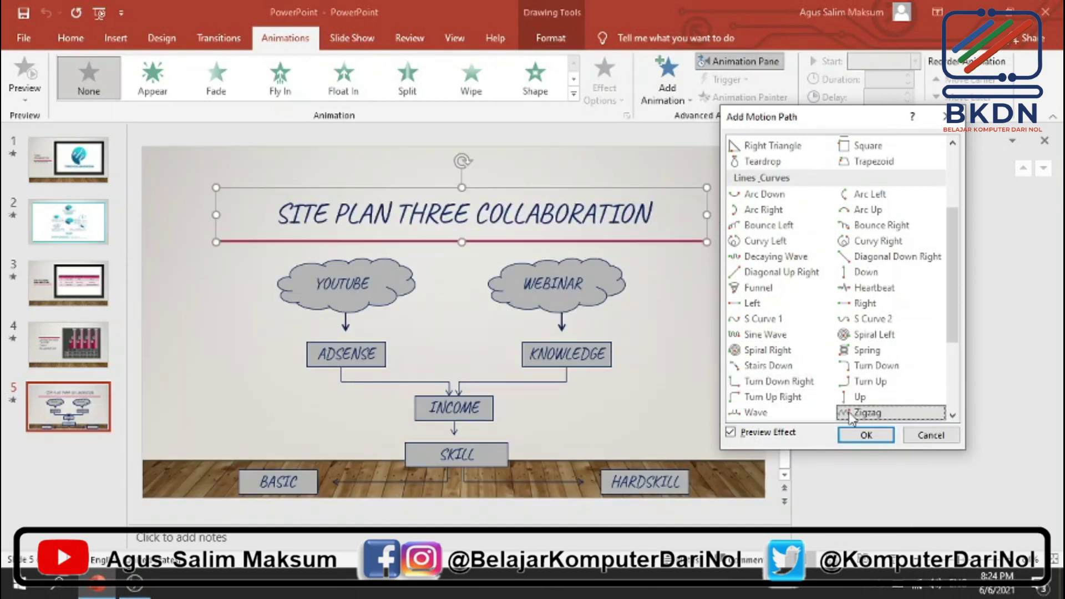
scroll(866, 388, down, 2)
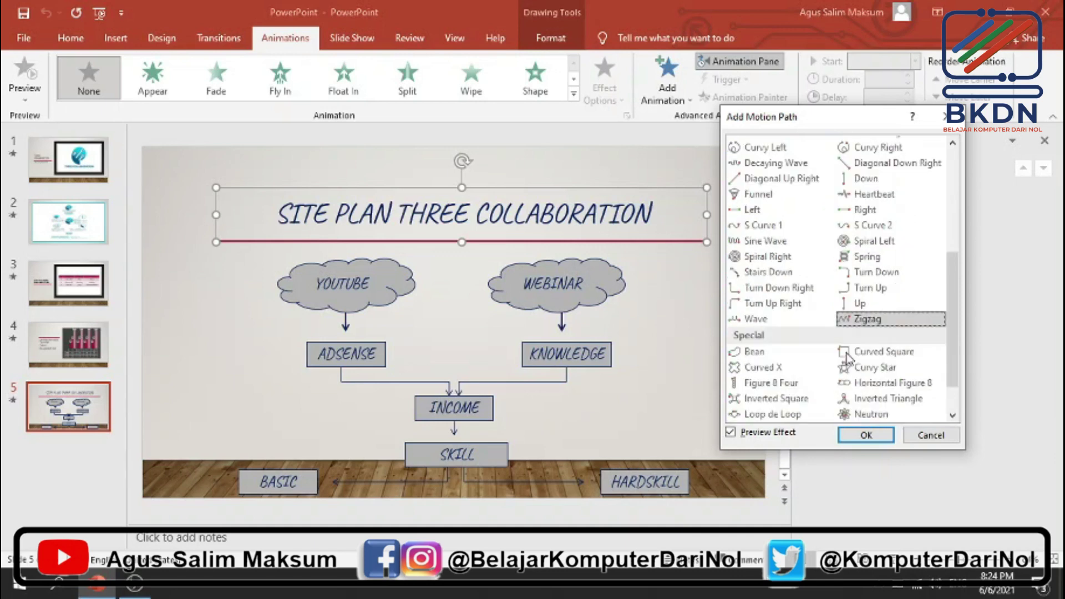
scroll(822, 364, down, 1)
click(756, 322)
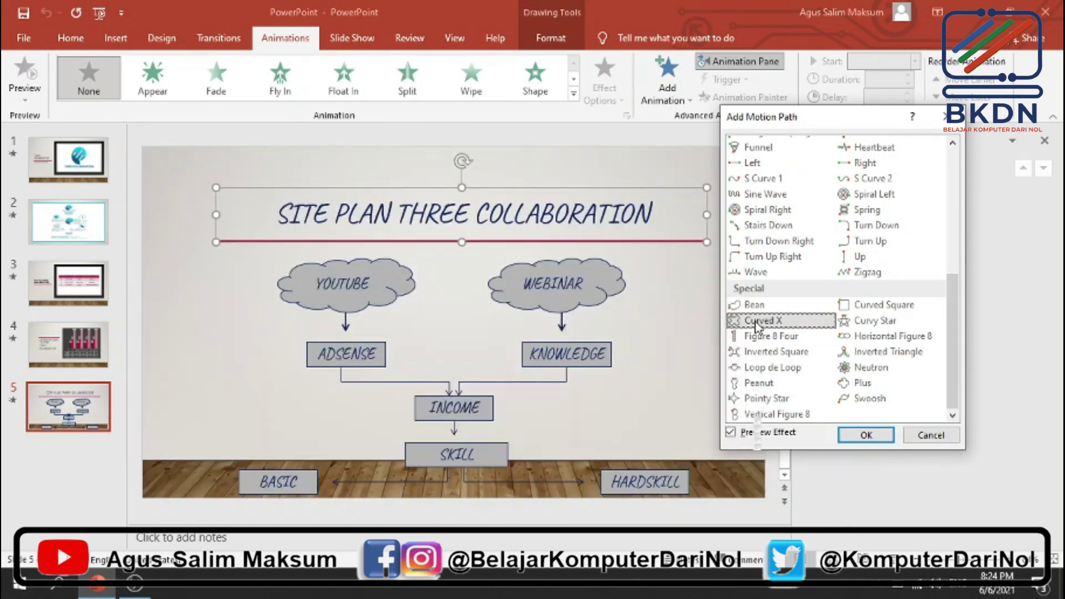
key(Escape)
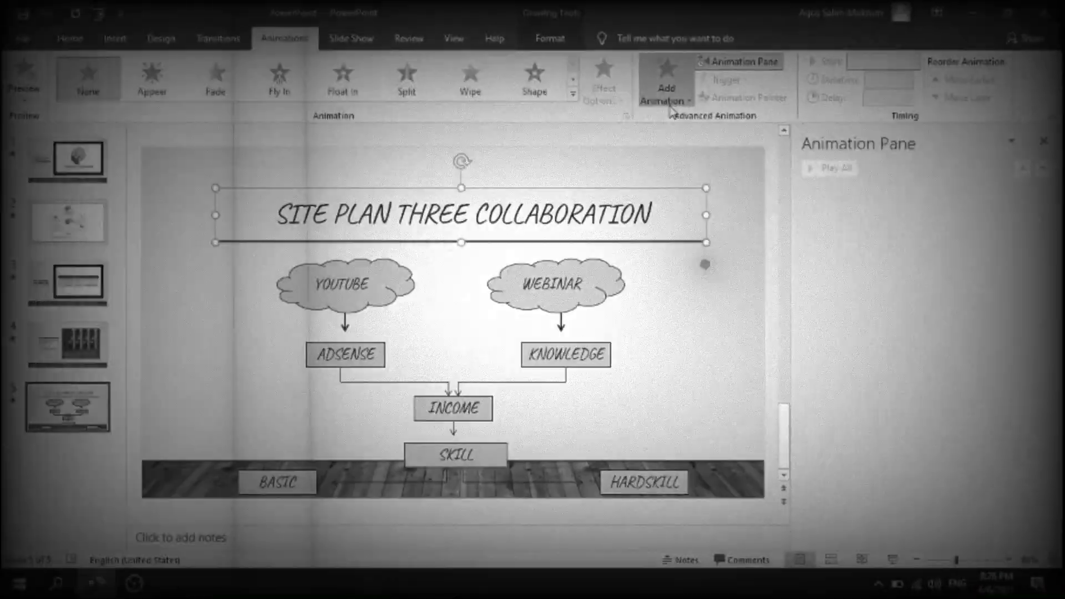
Step: Reopen the Add Animation gallery for the still-unanimated slide 5 title
click(671, 103)
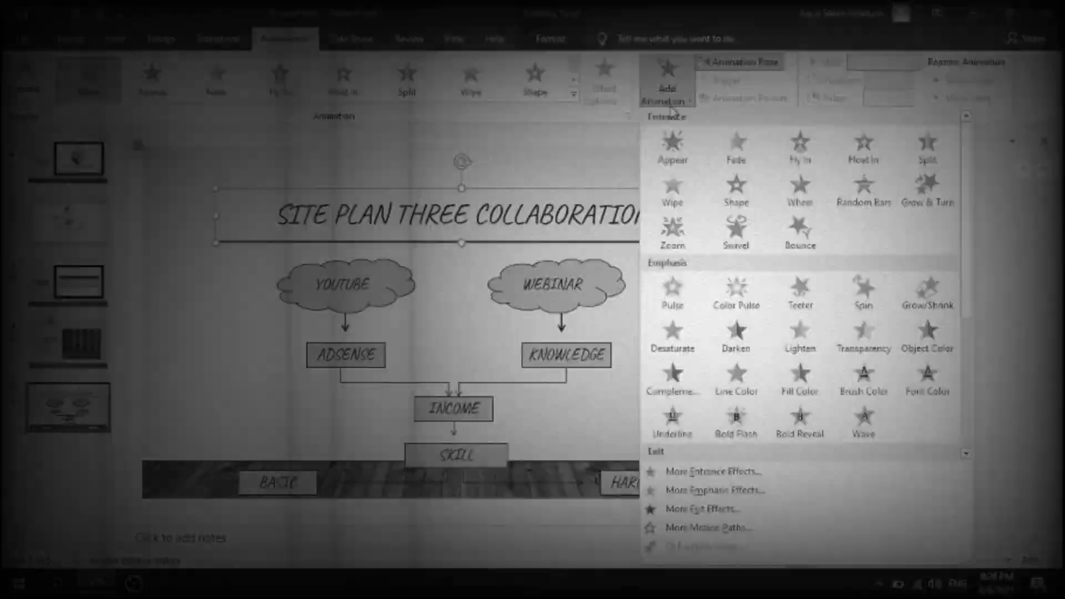